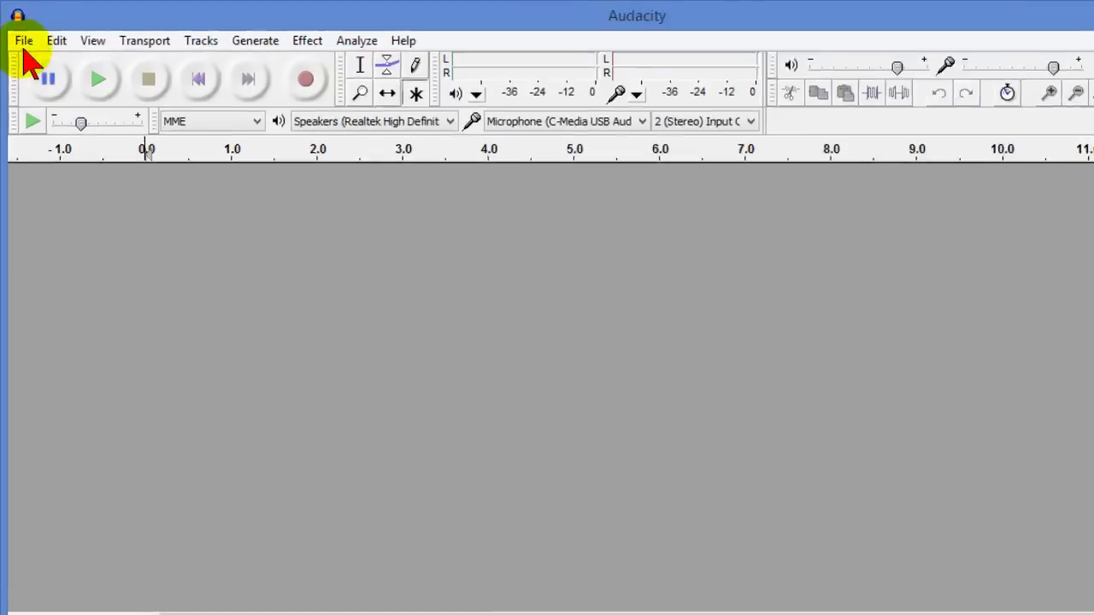
# - Import outtro.wav from the audio folder into the project as a copied stereo track
pyautogui.click(36, 60)
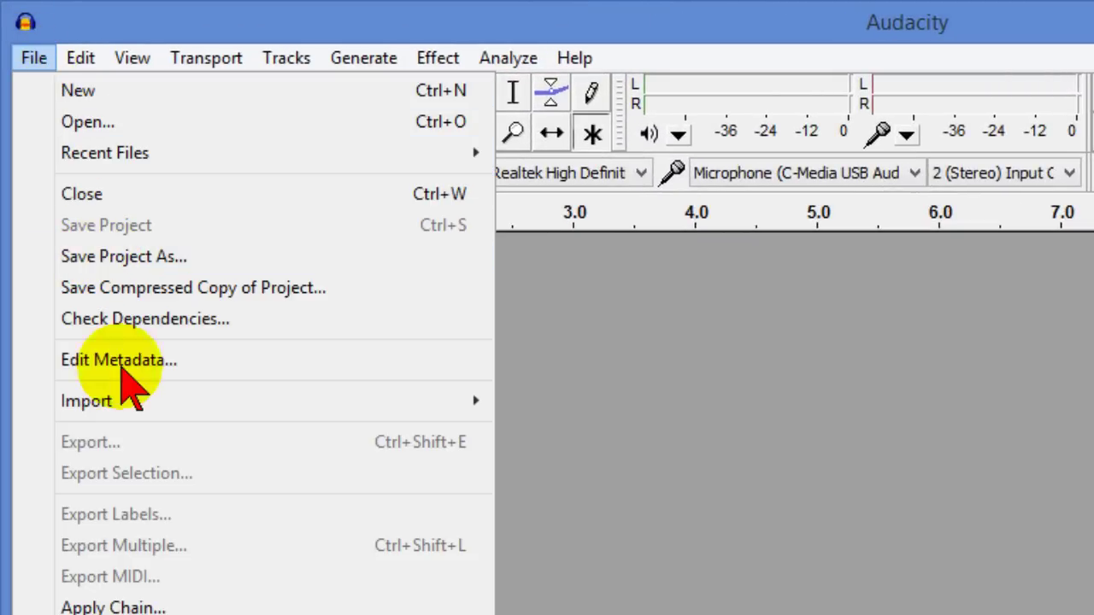
pyautogui.moveTo(137, 413)
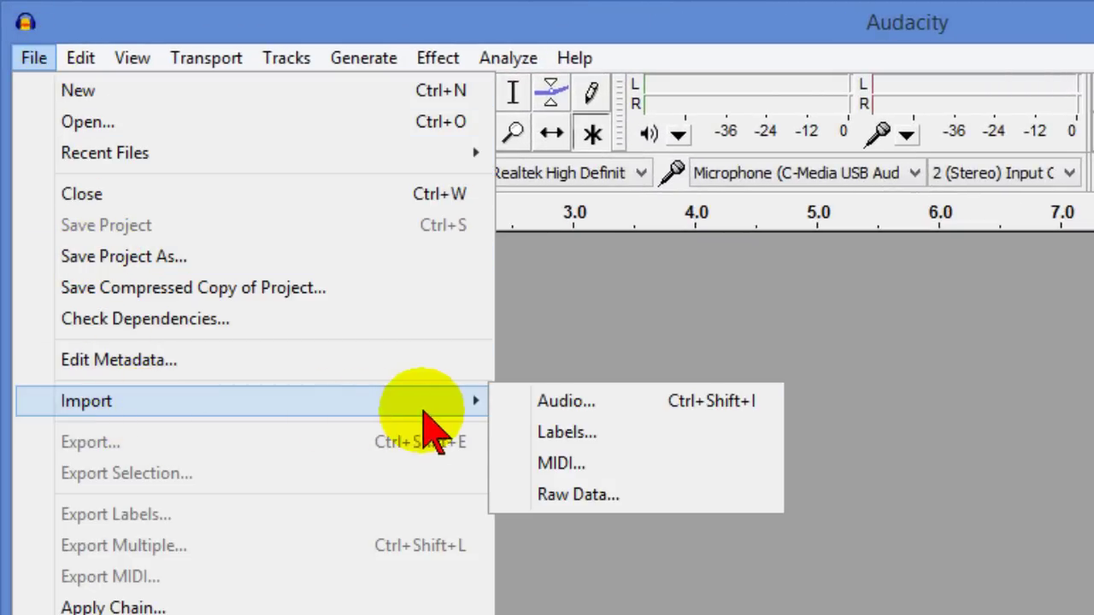
pyautogui.click(528, 403)
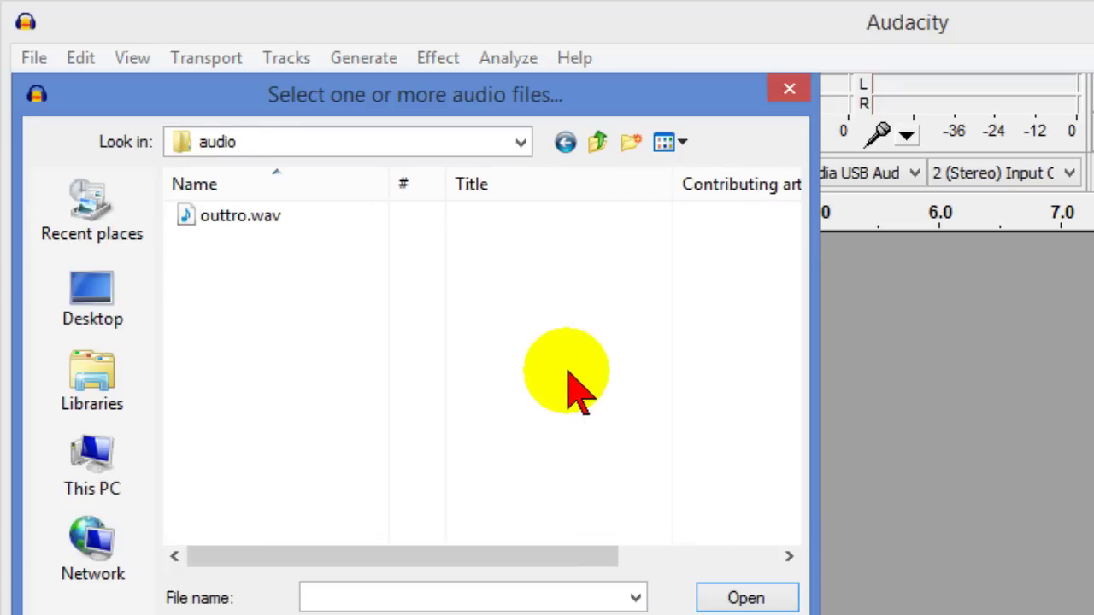
pyautogui.click(256, 218)
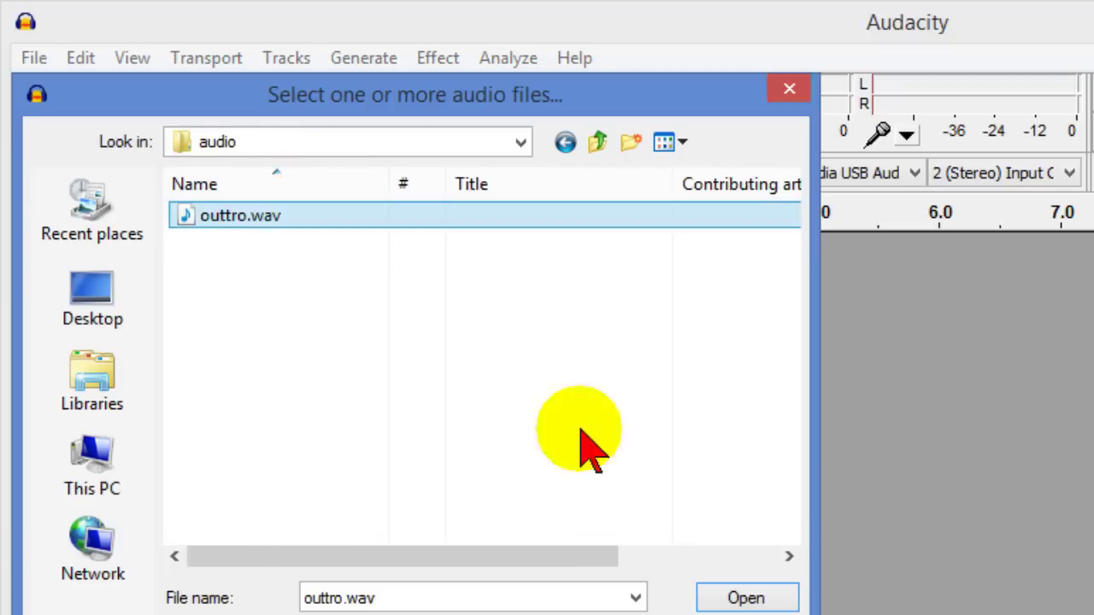
pyautogui.click(757, 598)
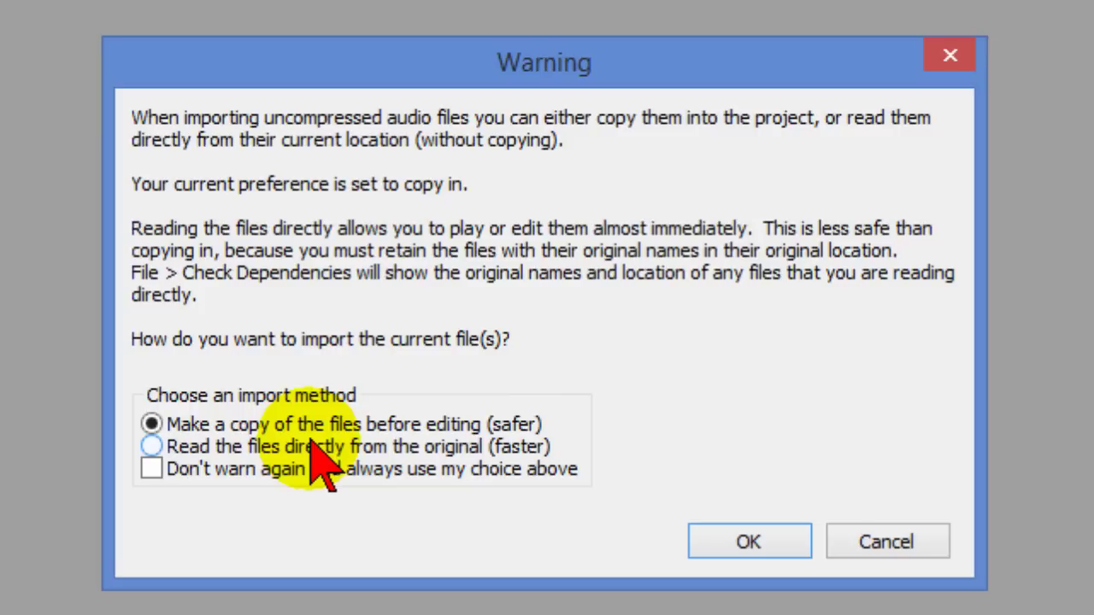
pyautogui.click(749, 542)
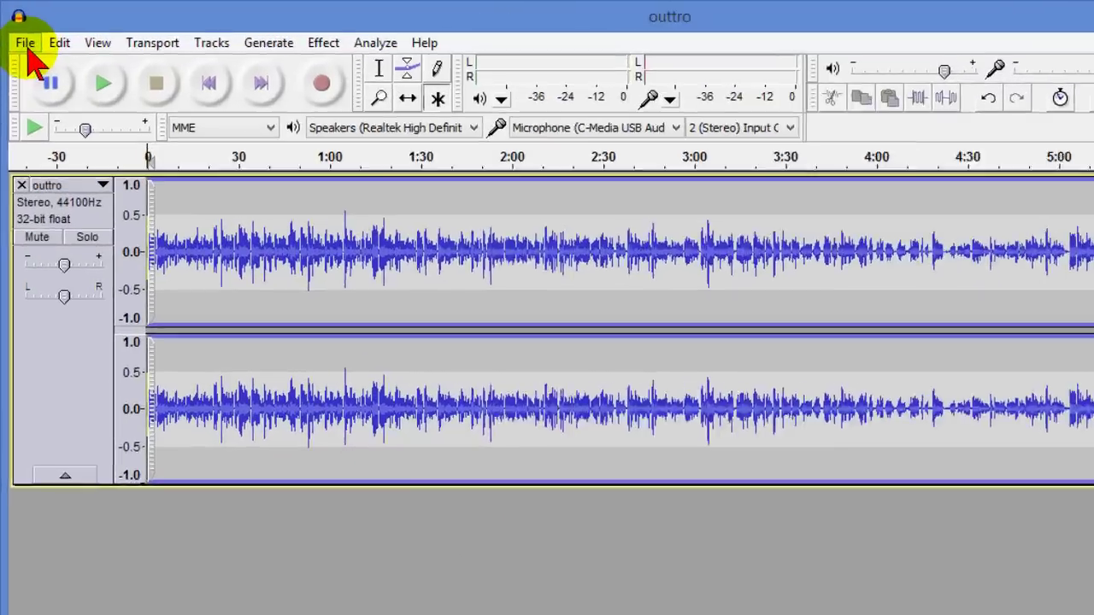
# - Start exporting the project as an MP3 named outtro in the audio folder
pyautogui.click(25, 45)
pyautogui.click(106, 330)
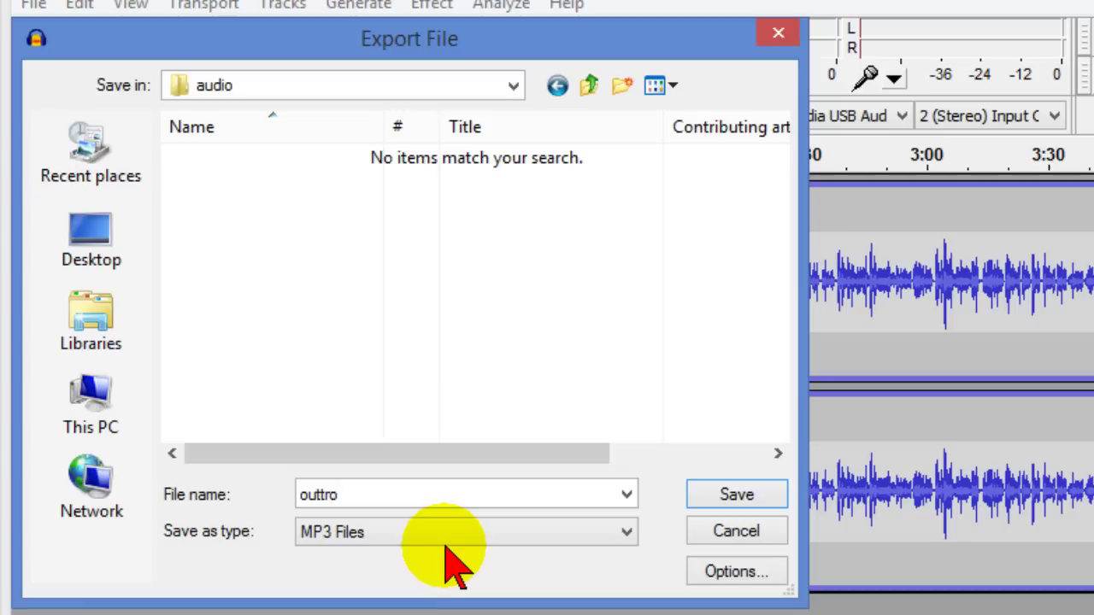
pyautogui.press('Tab')
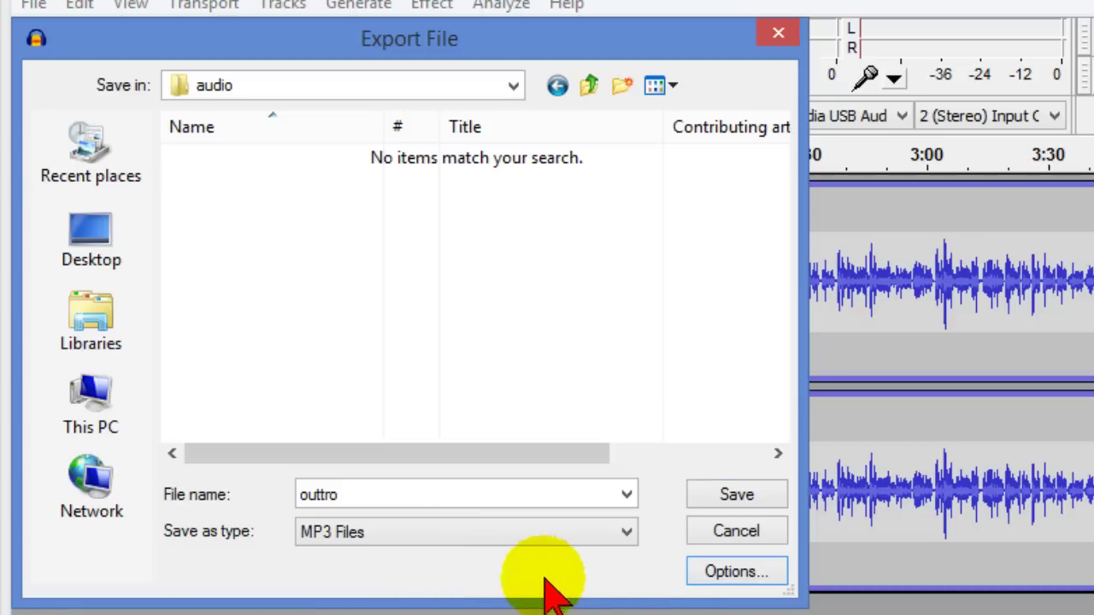
# - Choose a constant 48 kbps bit rate in the MP3 export options
pyautogui.click(723, 580)
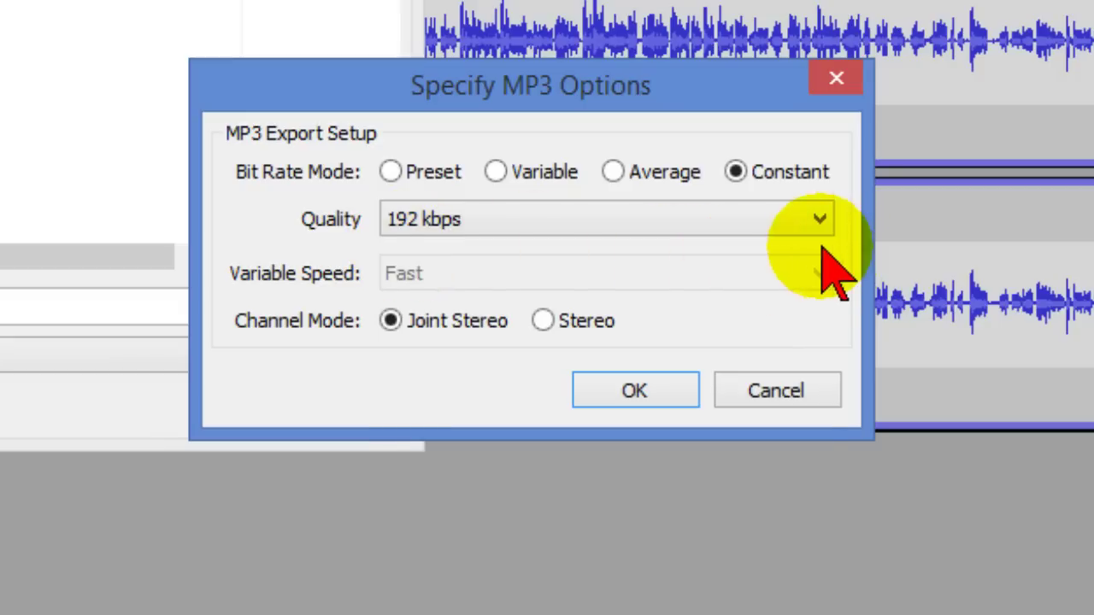
pyautogui.click(803, 228)
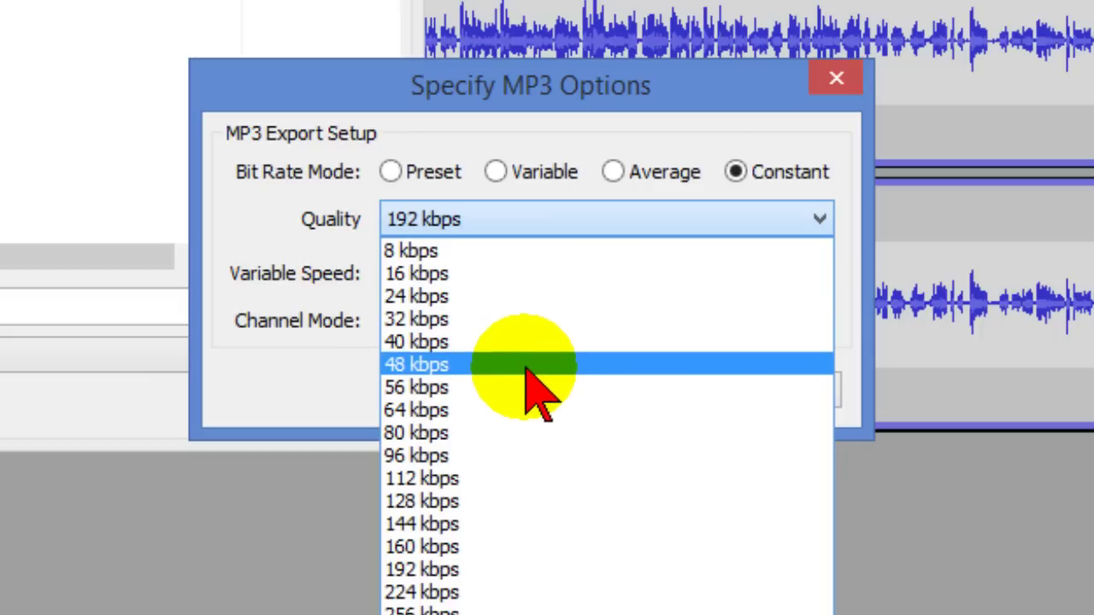
pyautogui.click(485, 366)
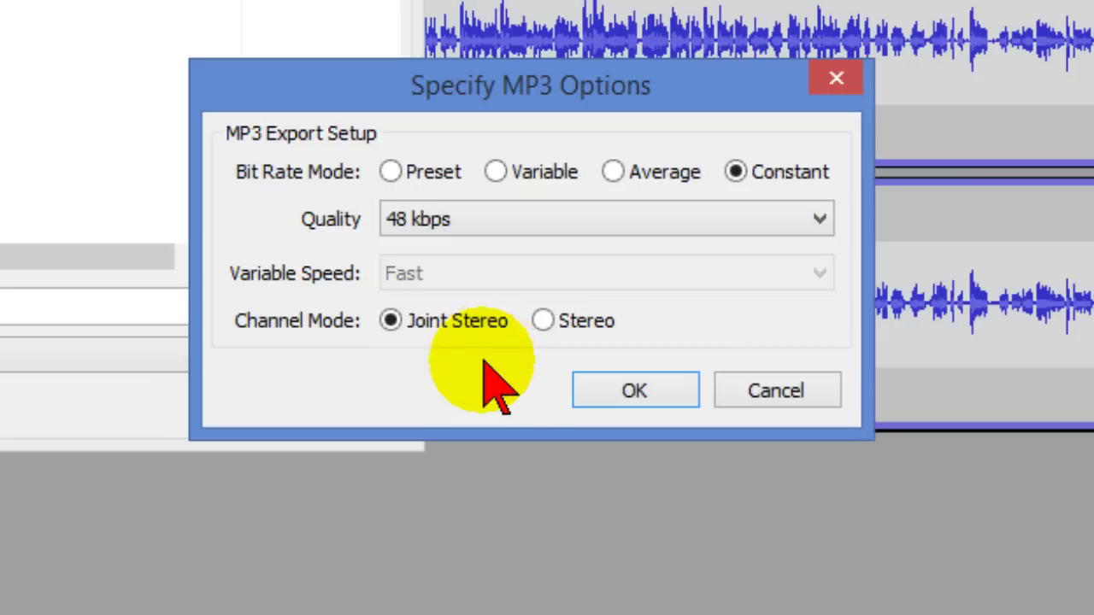
# - Save the 48 kbps export as outtrocompressed.mp3, leaving the metadata empty
pyautogui.click(667, 398)
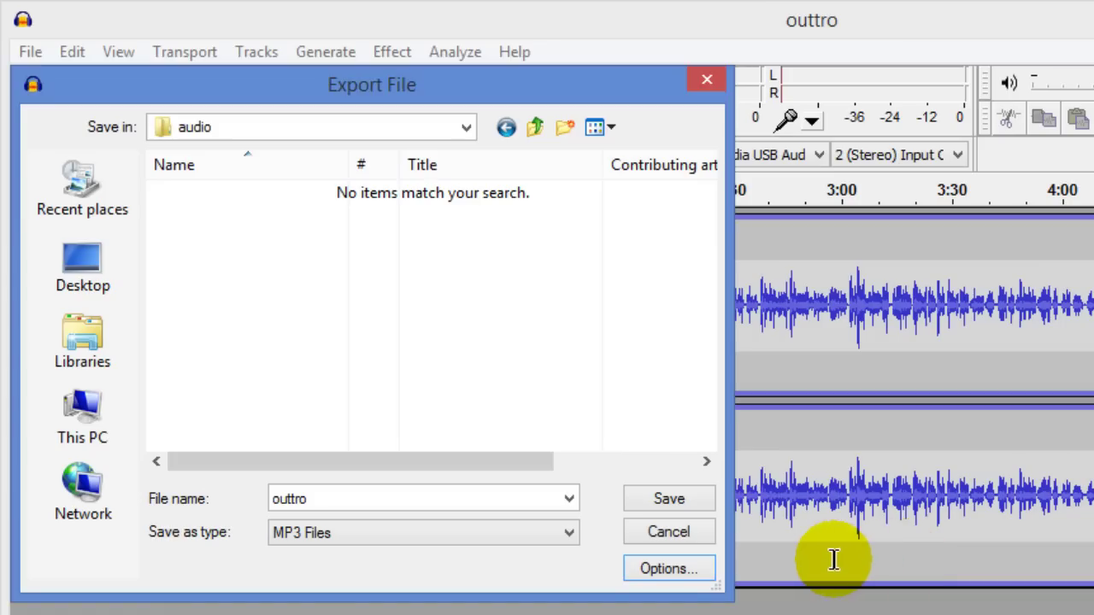
pyautogui.click(456, 501)
pyautogui.click(459, 503)
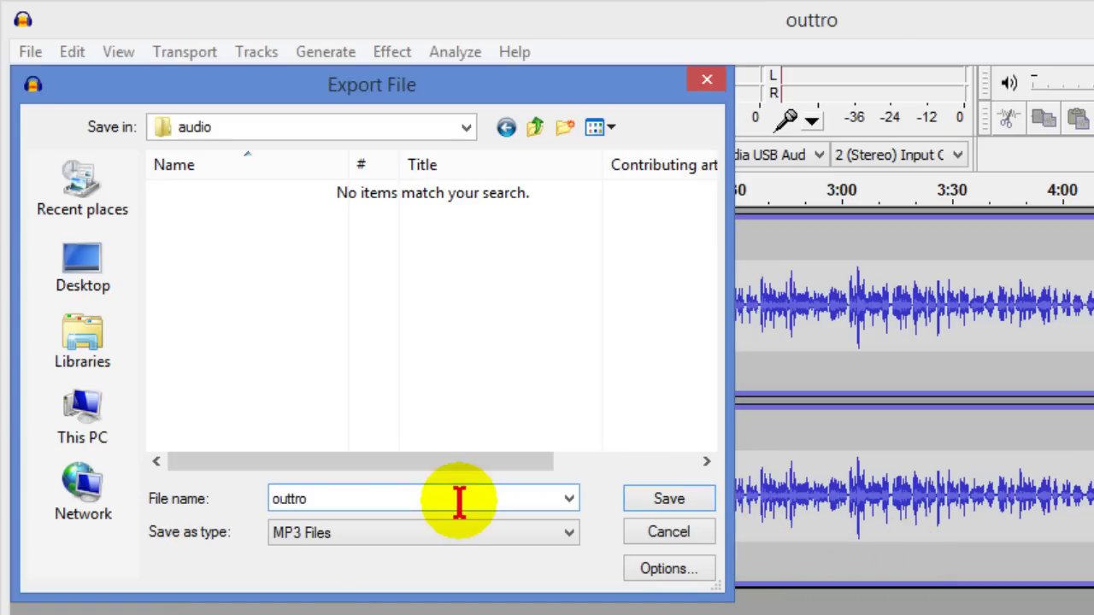
pyautogui.write('compressed')
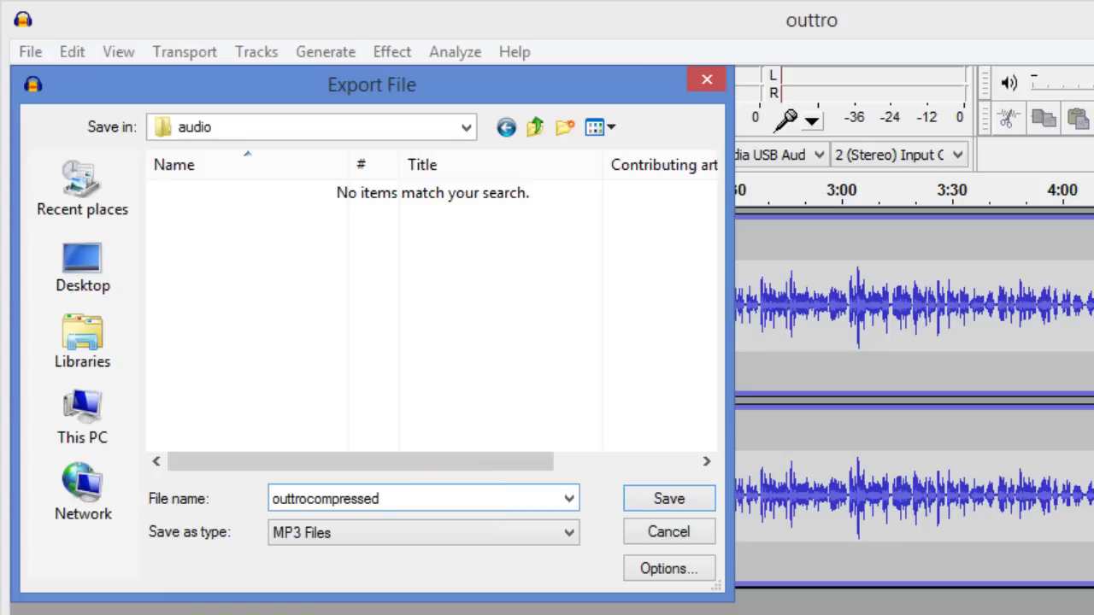
pyautogui.click(673, 500)
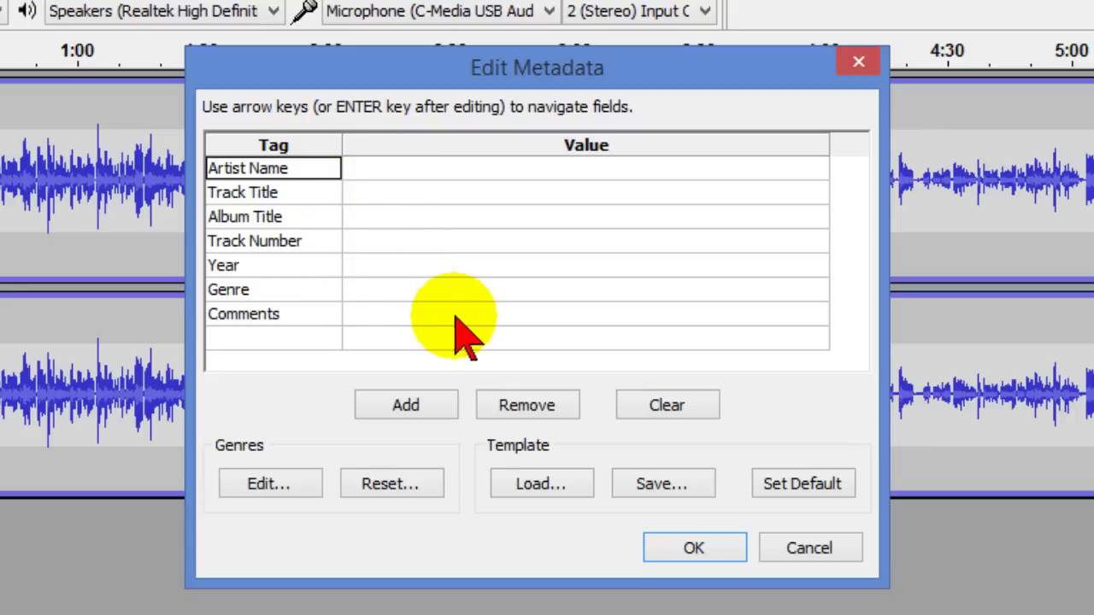
pyautogui.click(708, 551)
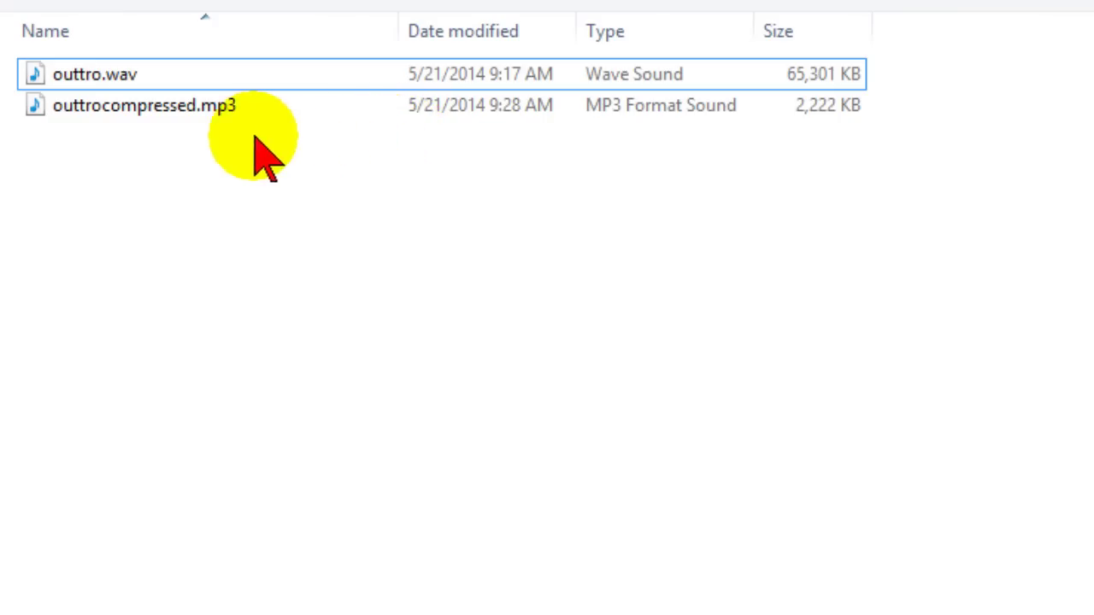
# - Play outtrocompressed.mp3 from File Explorer in the media player, then pause and close it
pyautogui.click(167, 119)
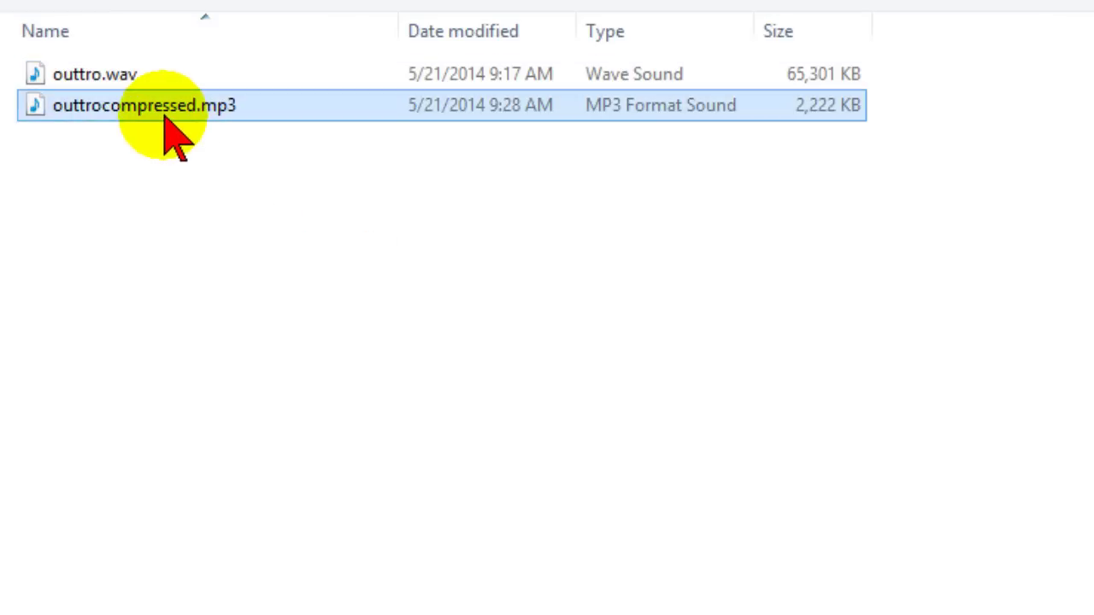
pyautogui.doubleClick(164, 118)
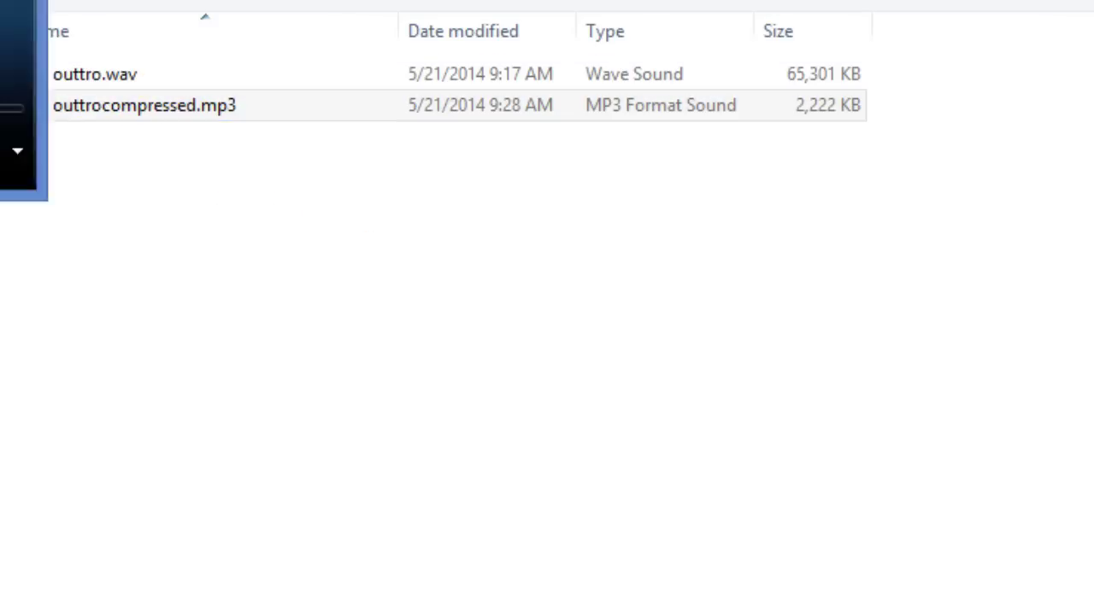
pyautogui.moveTo(180, 0); pyautogui.dragTo(244, 132)
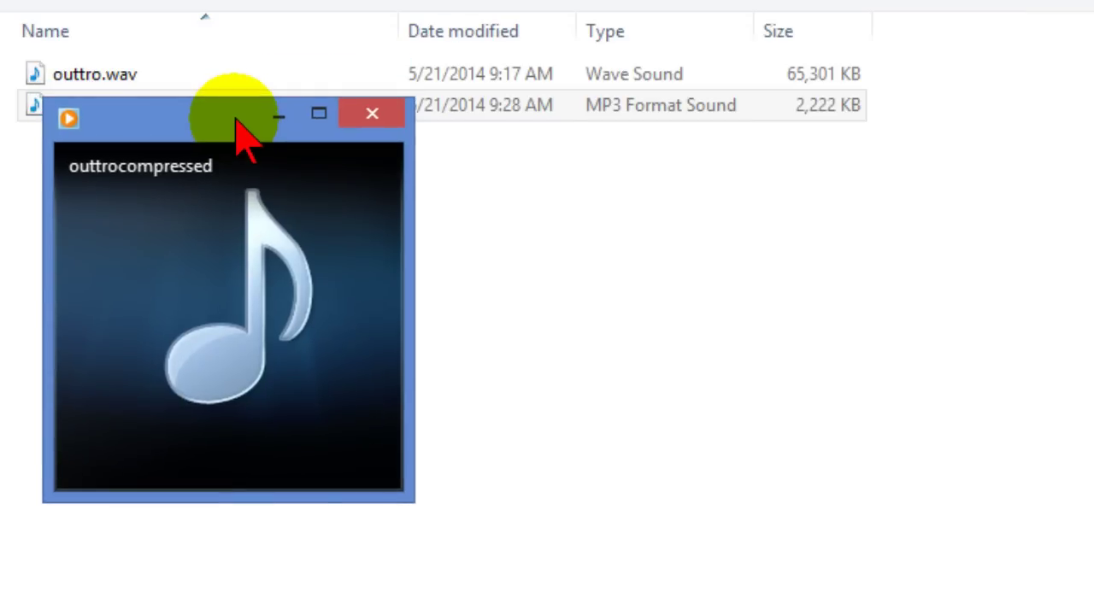
pyautogui.click(229, 453)
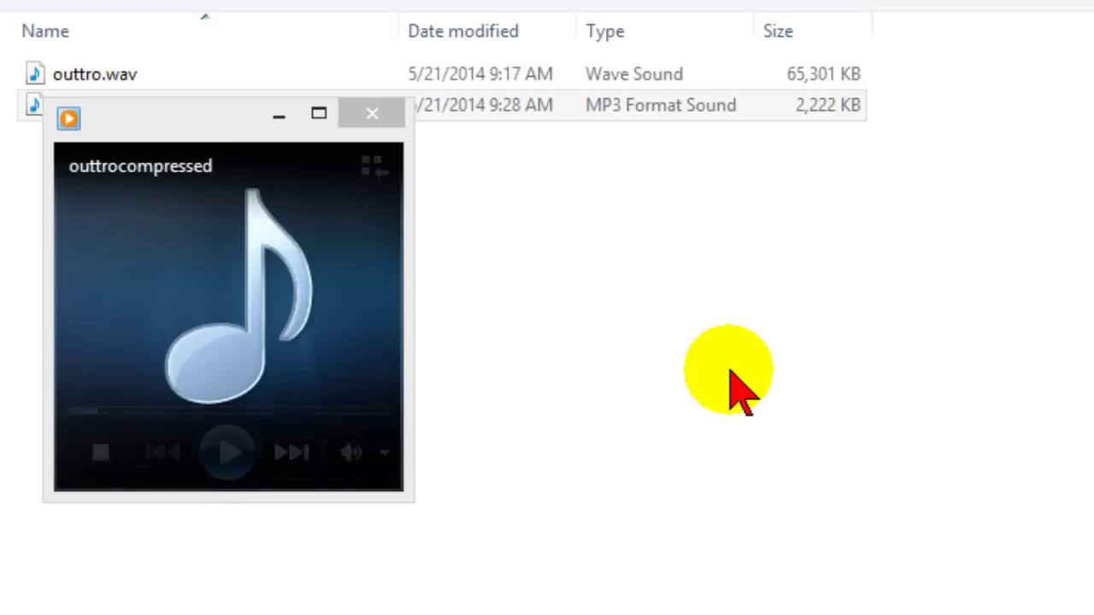
pyautogui.click(391, 119)
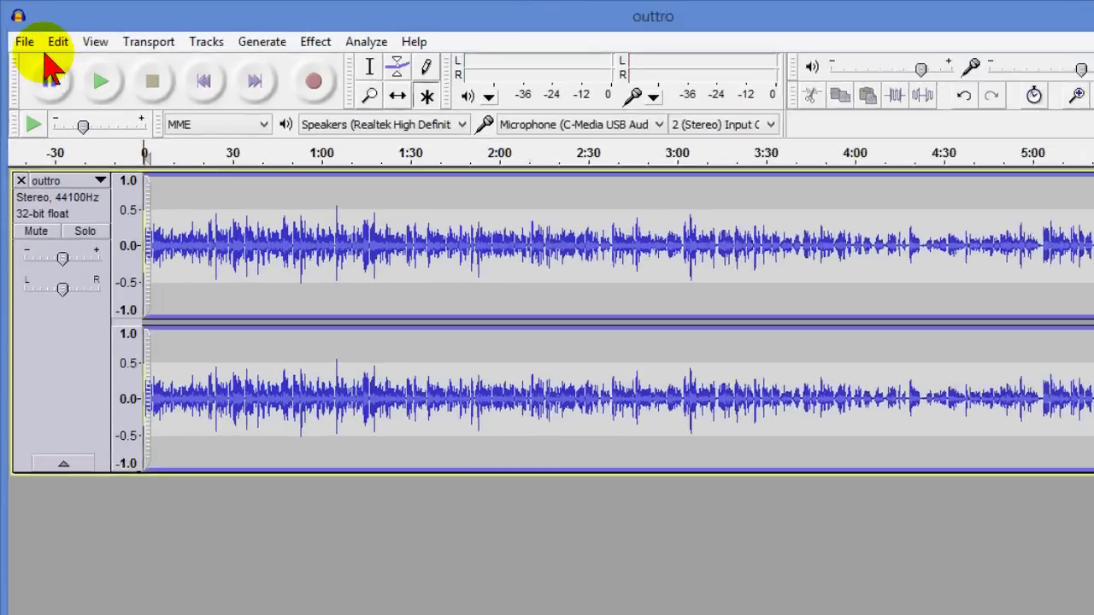
# - Start a new audio export with the file name outtrocompressed1
pyautogui.click(23, 41)
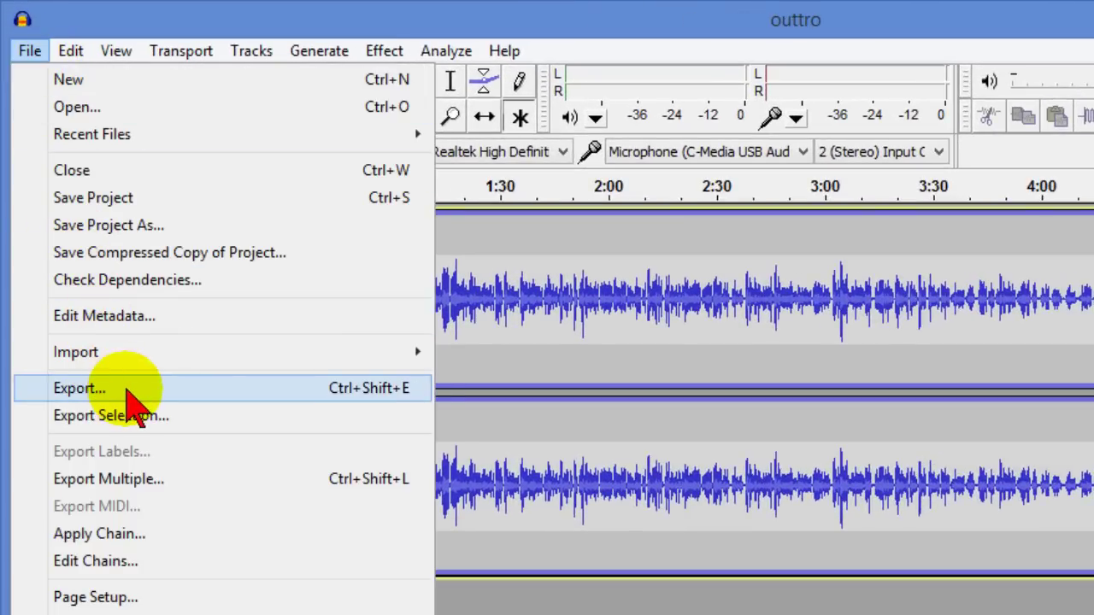
pyautogui.click(128, 391)
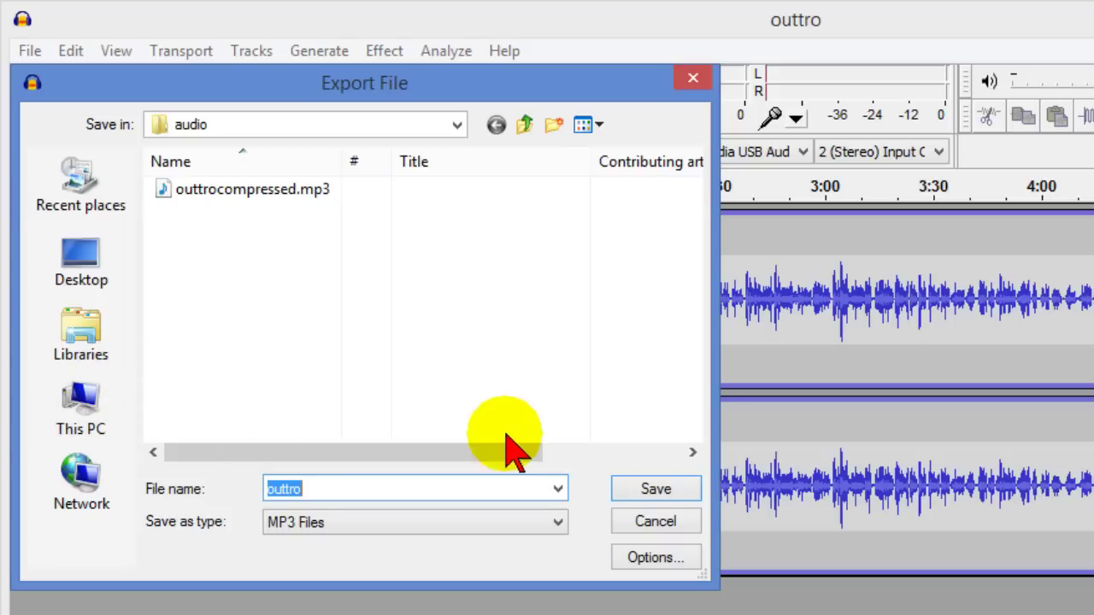
pyautogui.write('comprs')
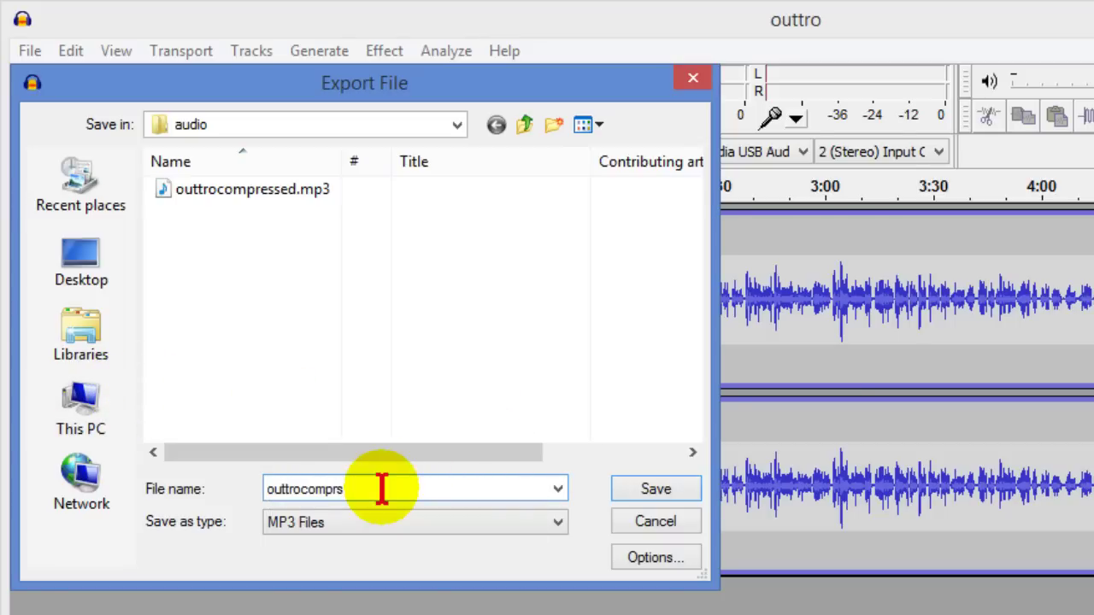
pyautogui.press('BackSpace')
pyautogui.write('ess')
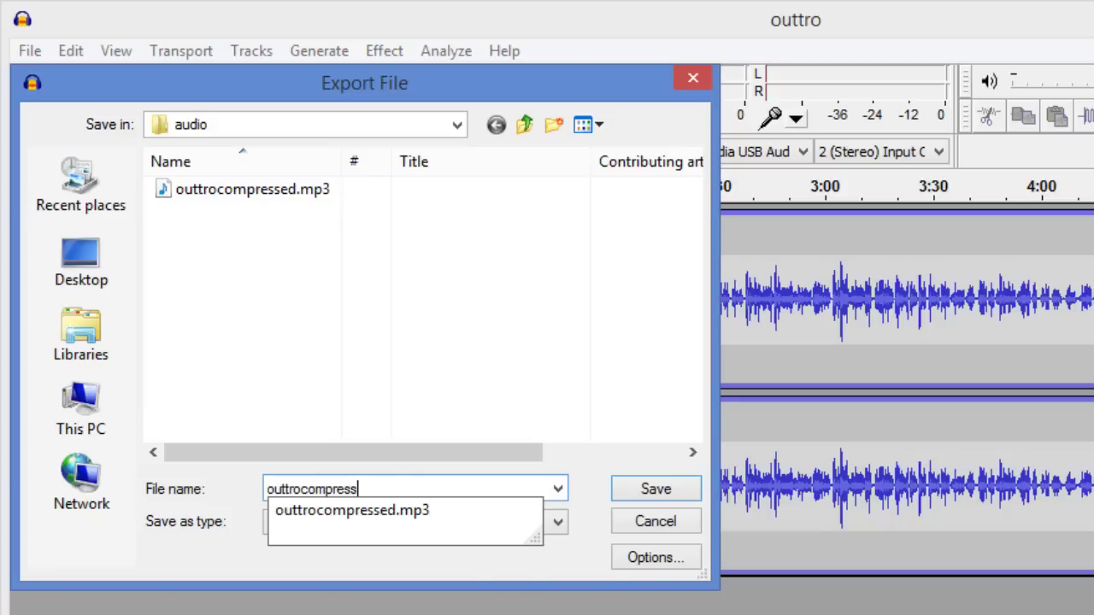
pyautogui.write('ed1')
# - Set the MP3 quality to 32 kbps and save, keeping the metadata unchanged
pyautogui.click(651, 558)
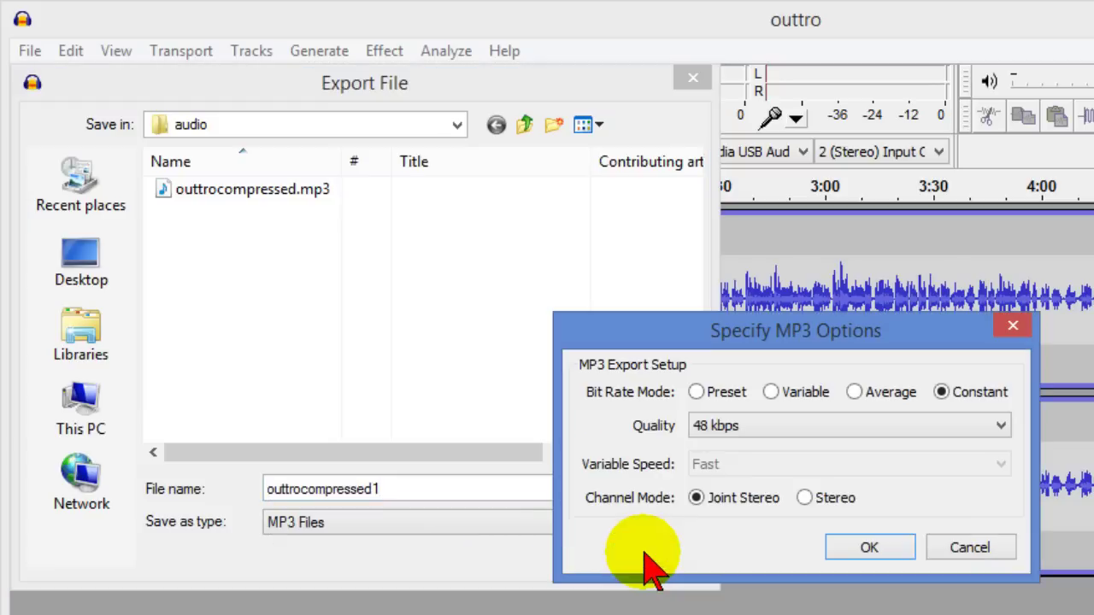
pyautogui.click(1000, 427)
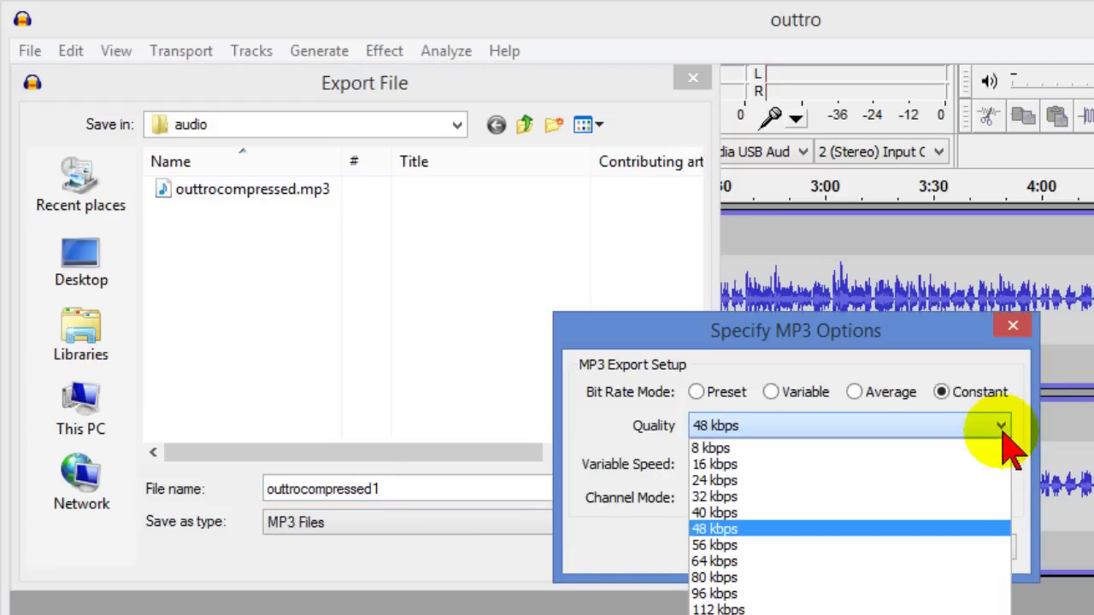
pyautogui.click(906, 498)
pyautogui.click(887, 558)
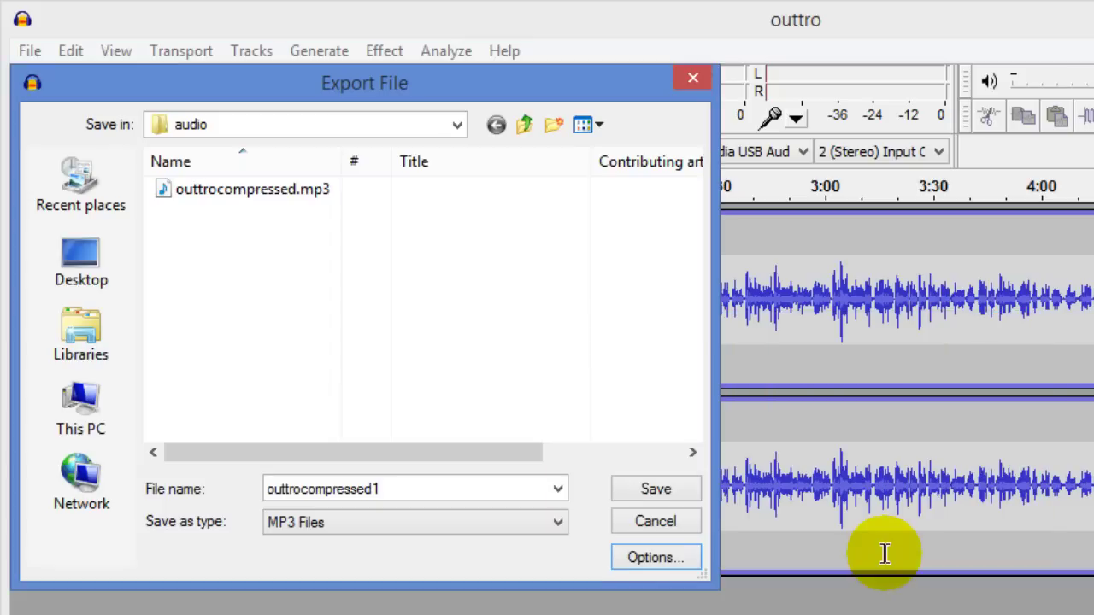
pyautogui.click(657, 490)
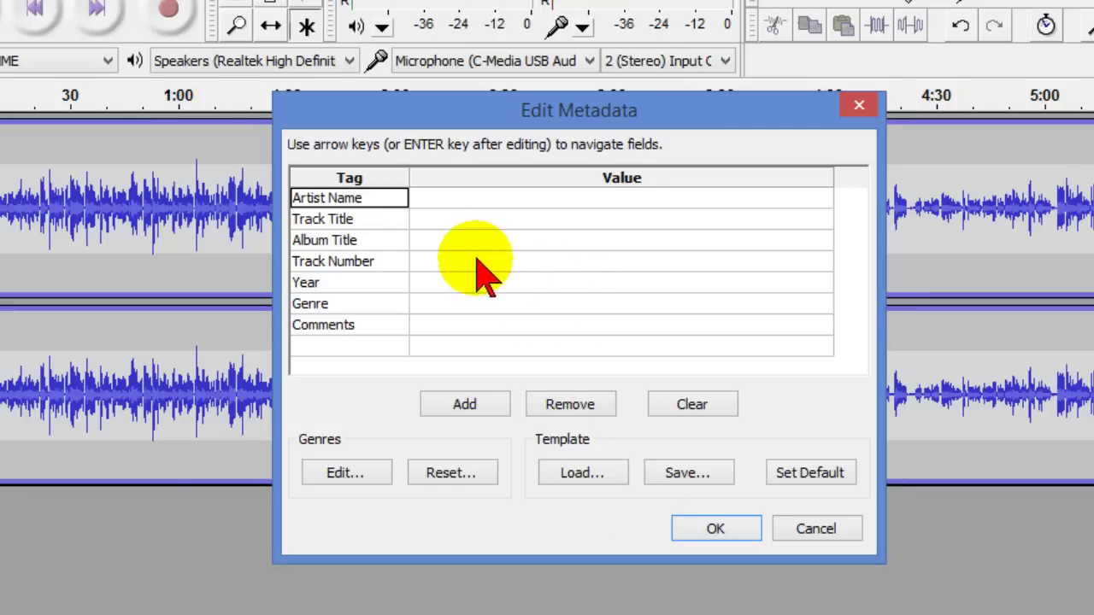
pyautogui.click(728, 538)
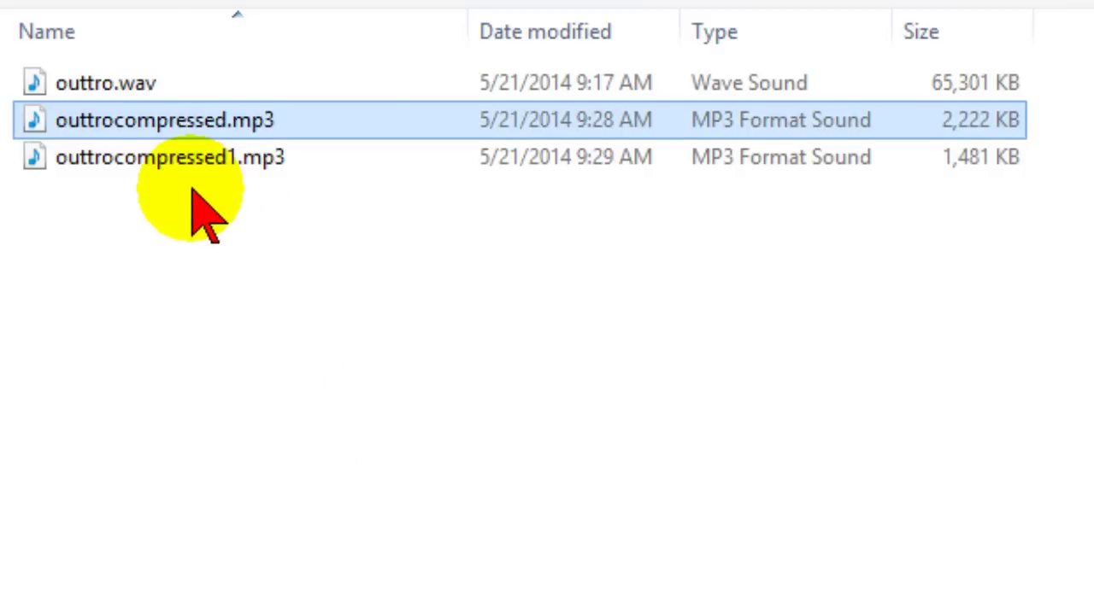
# - Compare outtrocompressed1.mp3 (1,481 KB) with outtrocompressed.mp3 (2,222 KB) and play outtrocompressed1.mp3
pyautogui.keyDown('shift'); pyautogui.click(233, 167); pyautogui.keyUp('shift')
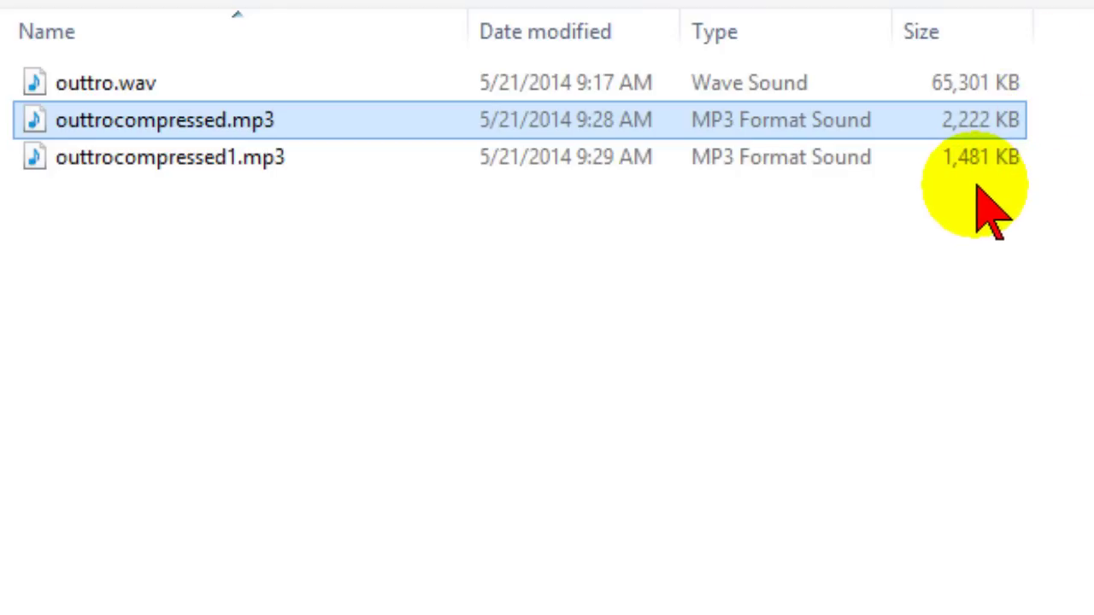
pyautogui.doubleClick(236, 159)
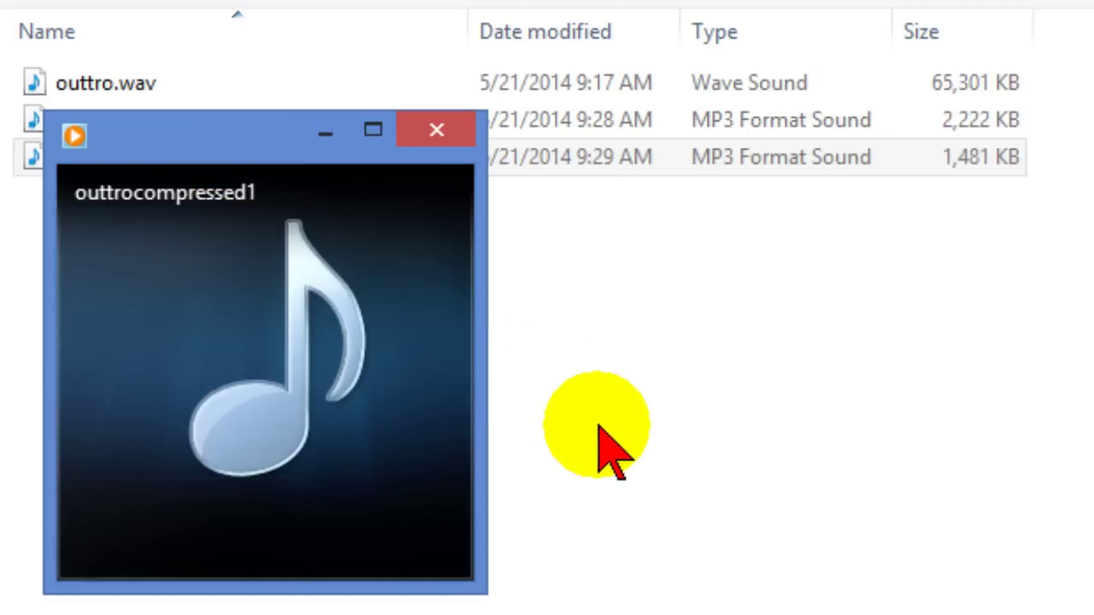
pyautogui.click(452, 126)
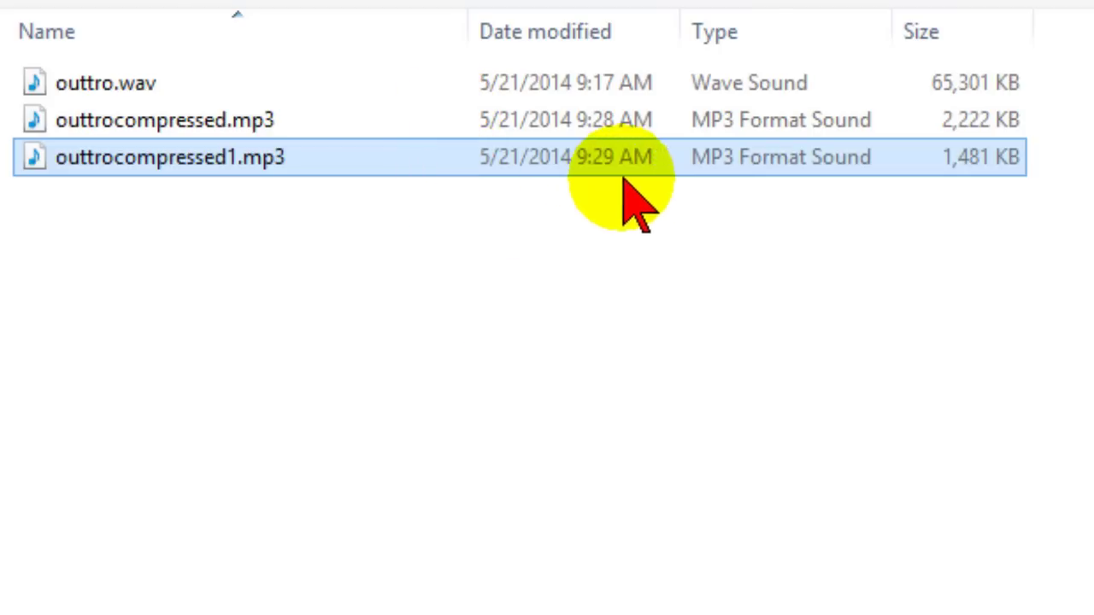
pyautogui.keyDown('ctrl'); pyautogui.click(763, 133); pyautogui.keyUp('ctrl')
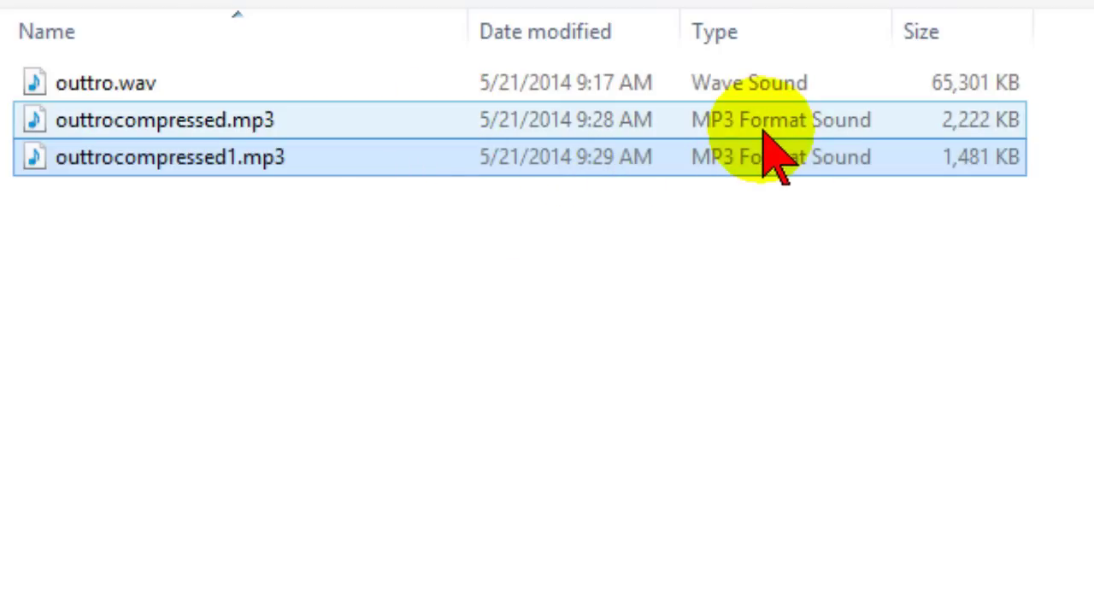
pyautogui.keyDown('ctrl'); pyautogui.click(763, 128); pyautogui.keyUp('ctrl')
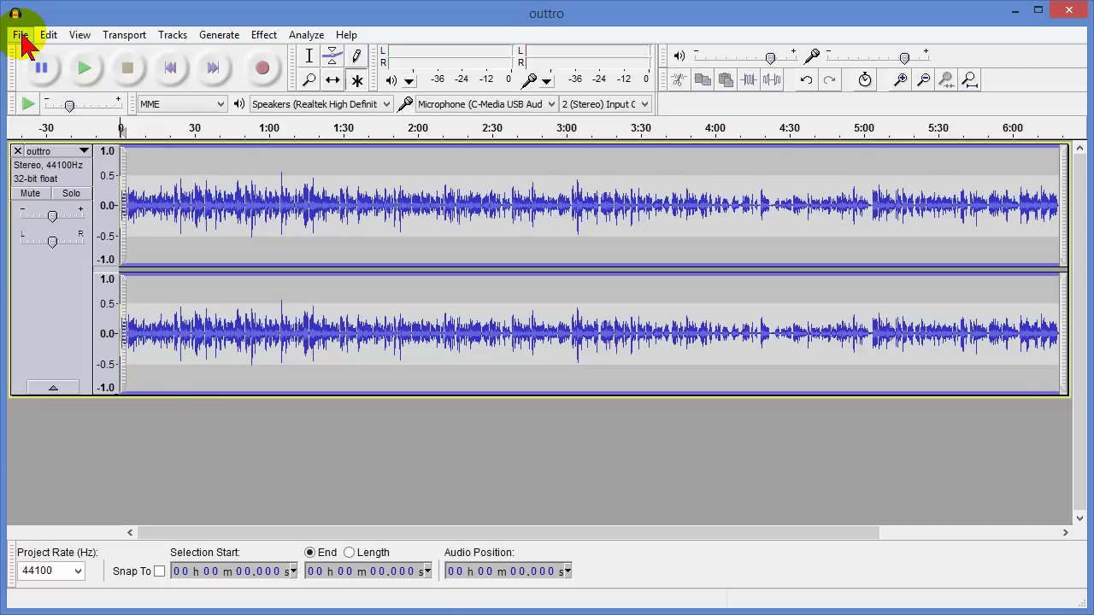
pyautogui.click(22, 38)
pyautogui.moveTo(76, 240)
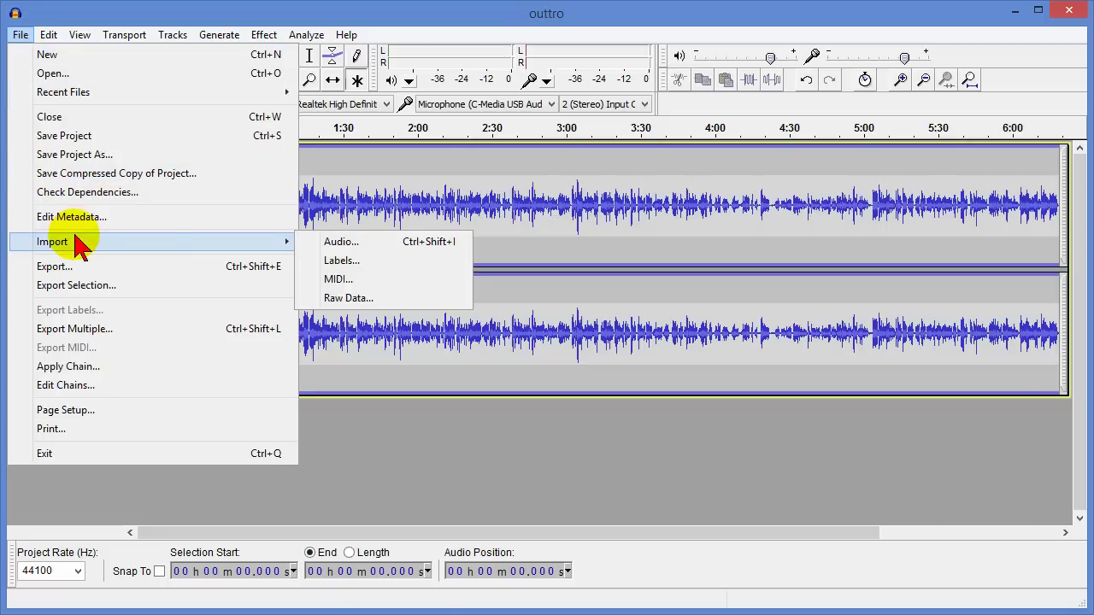
pyautogui.click(474, 451)
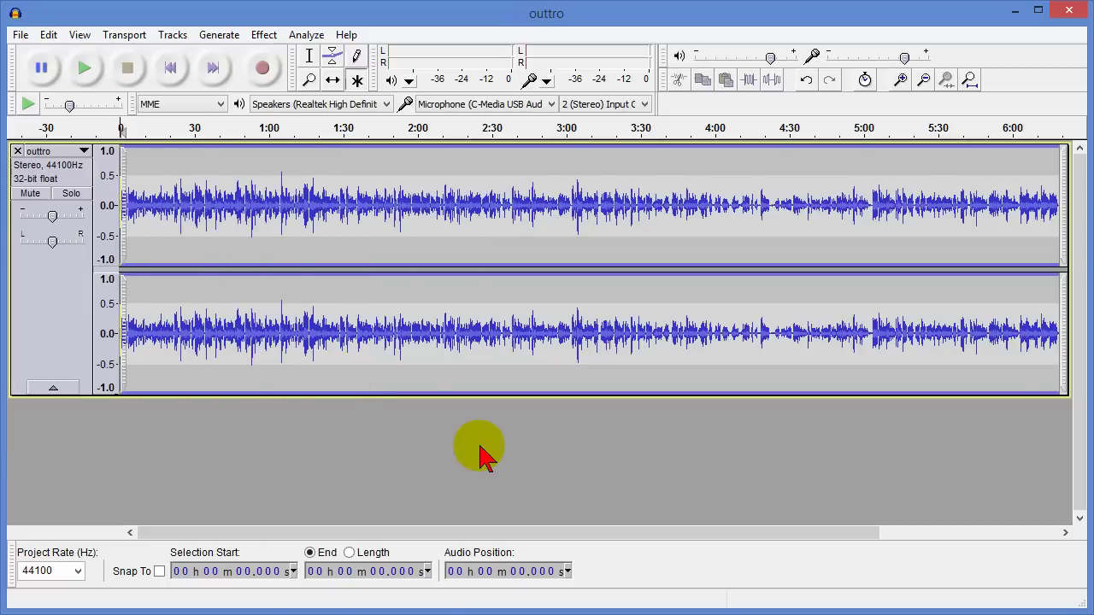